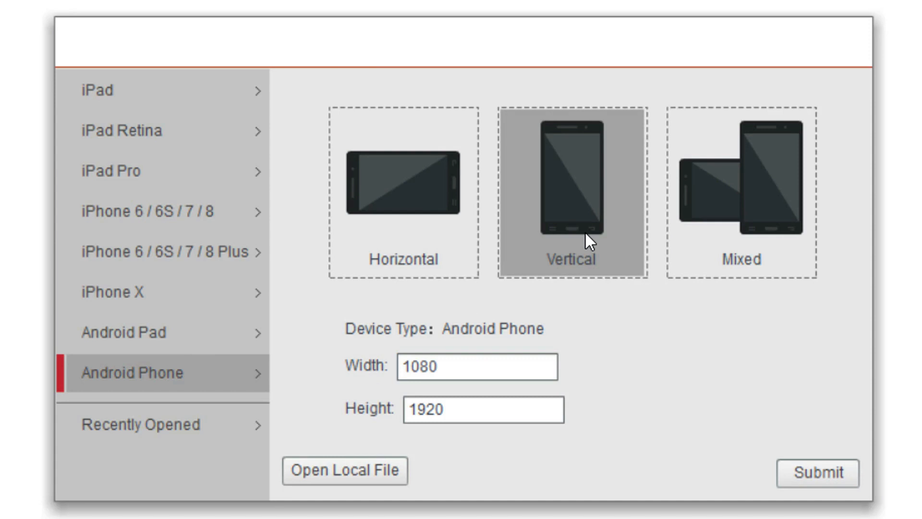
Step: Create an Android Phone project in horizontal orientation, 1920 wide by 1080 high
left_click(441, 246)
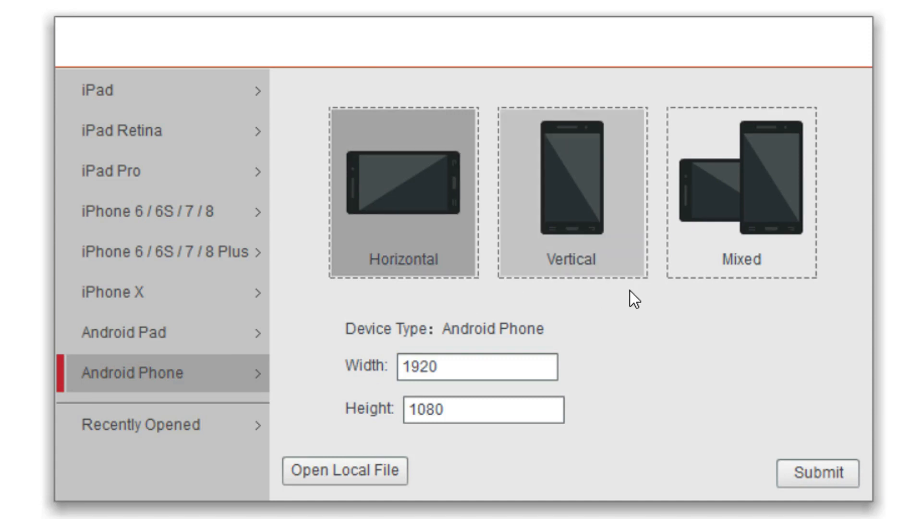
left_click(793, 261)
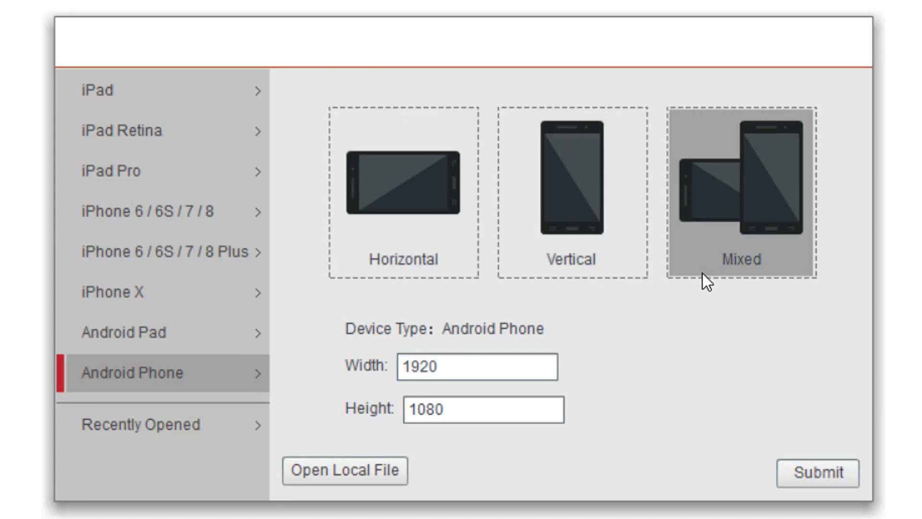
left_click(442, 264)
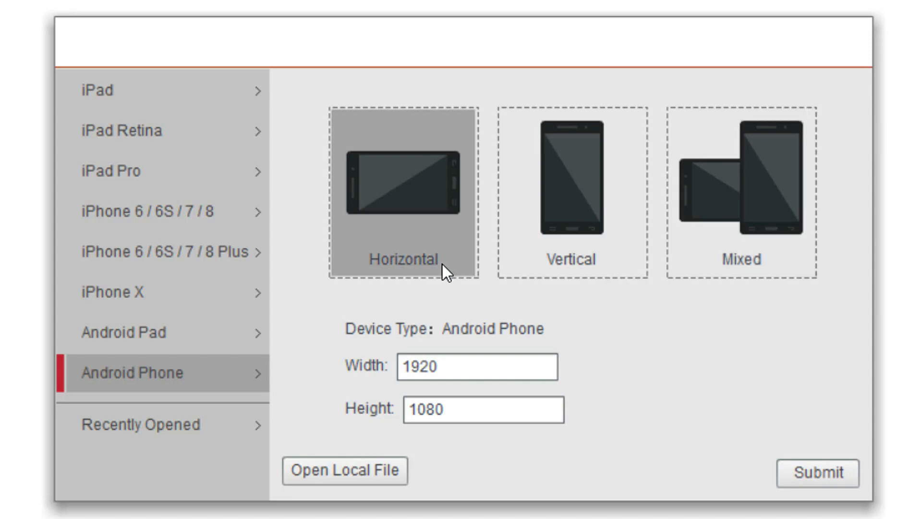
left_click(793, 475)
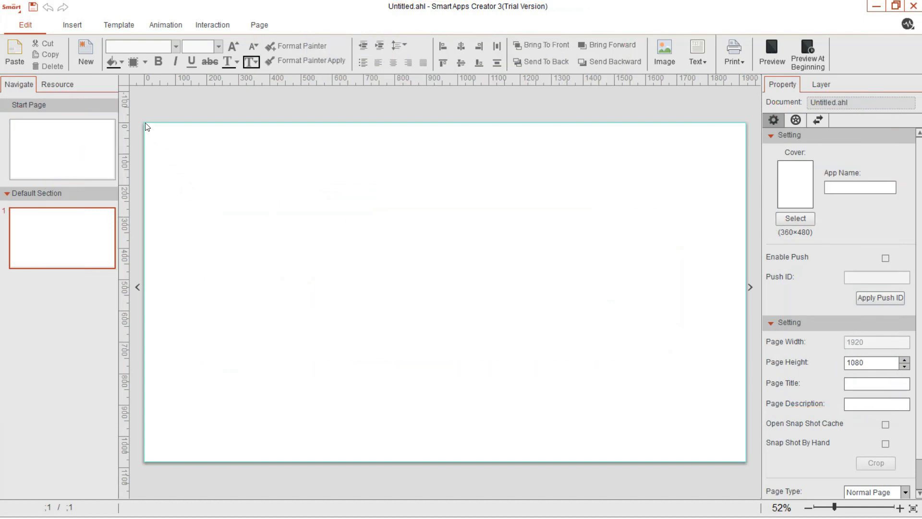
Step: Add new sections below the default section until the project has five sections
right_click(68, 239)
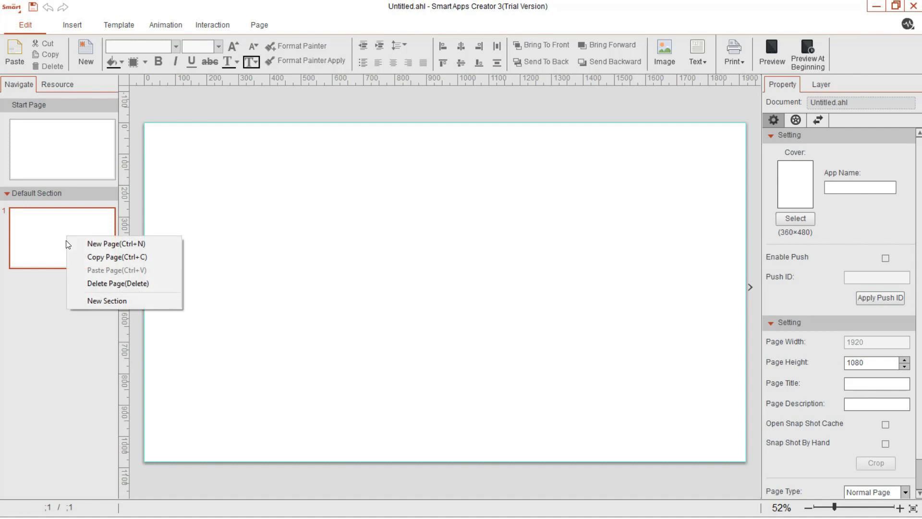
left_click(84, 300)
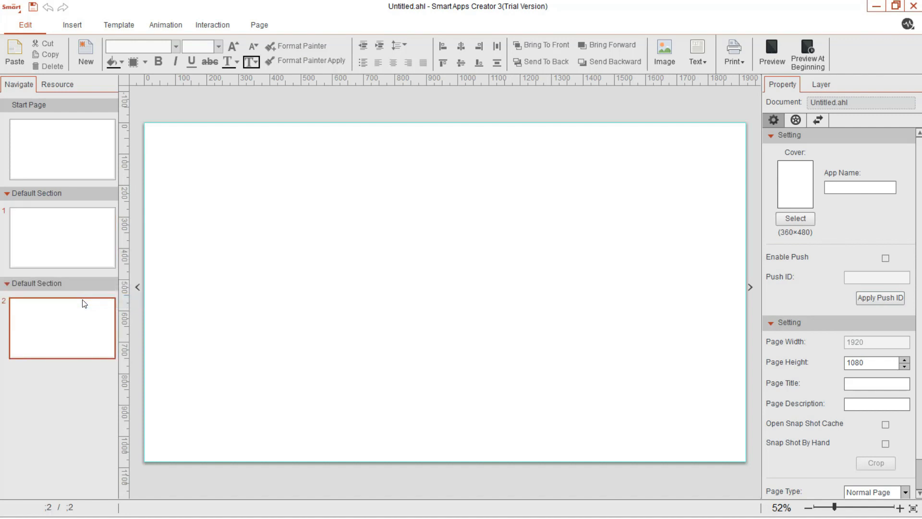
right_click(80, 321)
left_click(96, 387)
right_click(67, 405)
left_click(82, 469)
Step: Rename the first default section, containing page 1, as Home
left_click(36, 238)
right_click(31, 192)
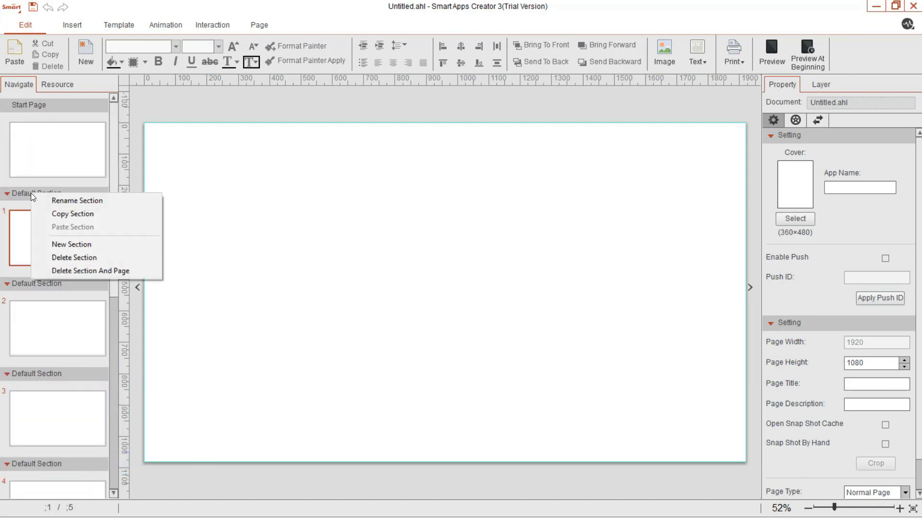
left_click(43, 198)
left_click_drag(432, 267, 367, 267)
type("Hom")
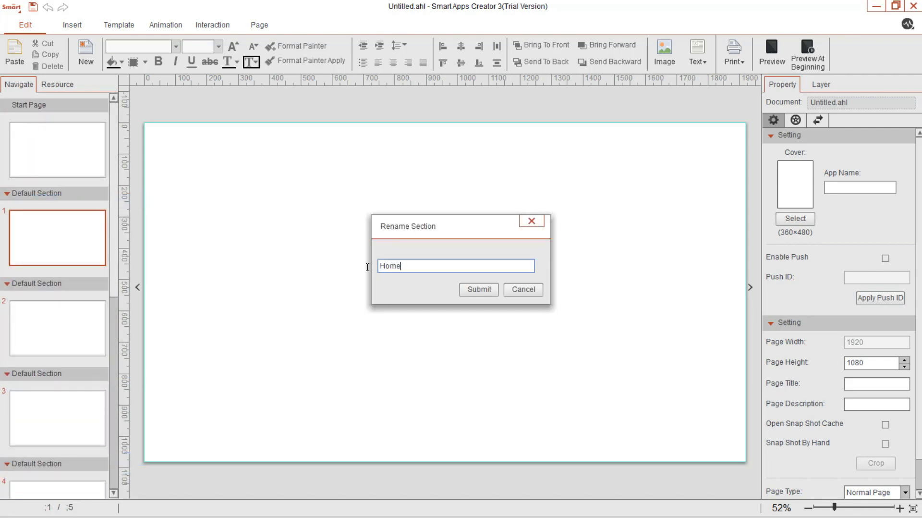
type("e")
key("Return")
Step: Rename the section containing page 2 as Kompetensi
right_click(42, 283)
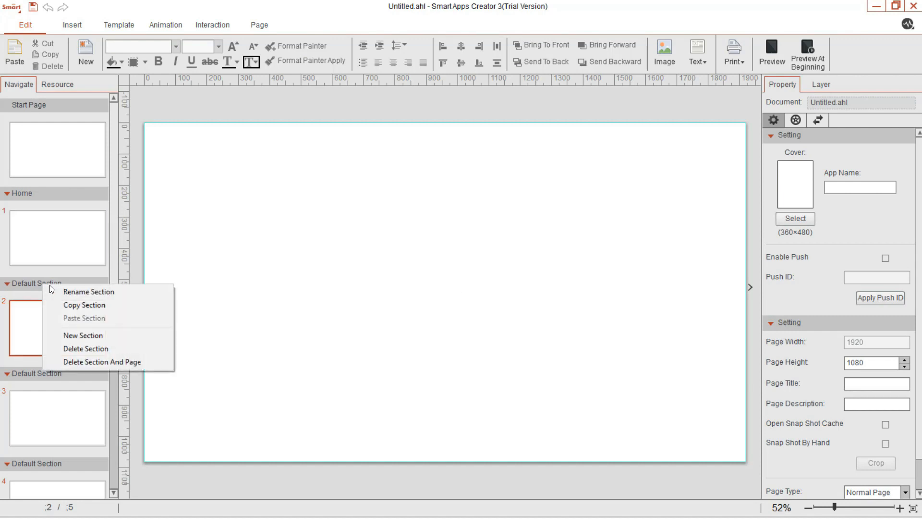
left_click(54, 290)
left_click_drag(388, 265, 366, 269)
type("Kompetensi")
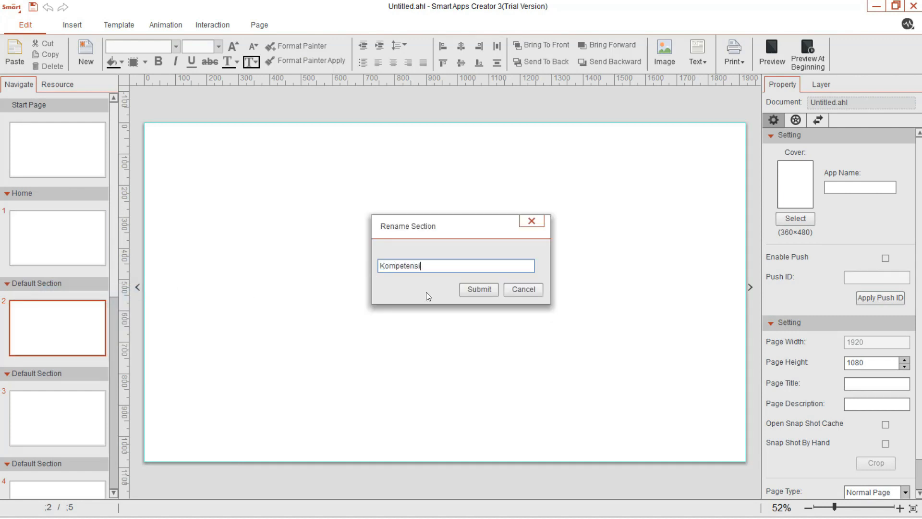
left_click(490, 289)
Step: Rename the section containing page 3 as Developer
right_click(32, 371)
left_click(40, 377)
left_click_drag(437, 269, 362, 265)
type("Develope")
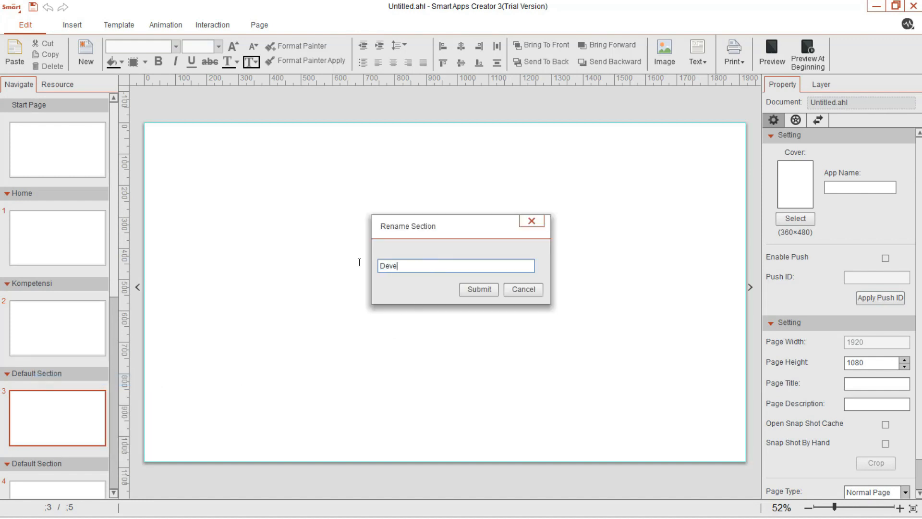
left_click(475, 289)
Step: Rename the section containing page 4 as Materi
right_click(40, 462)
left_click(89, 384)
left_click_drag(440, 265, 380, 265)
type("Materi")
left_click(476, 289)
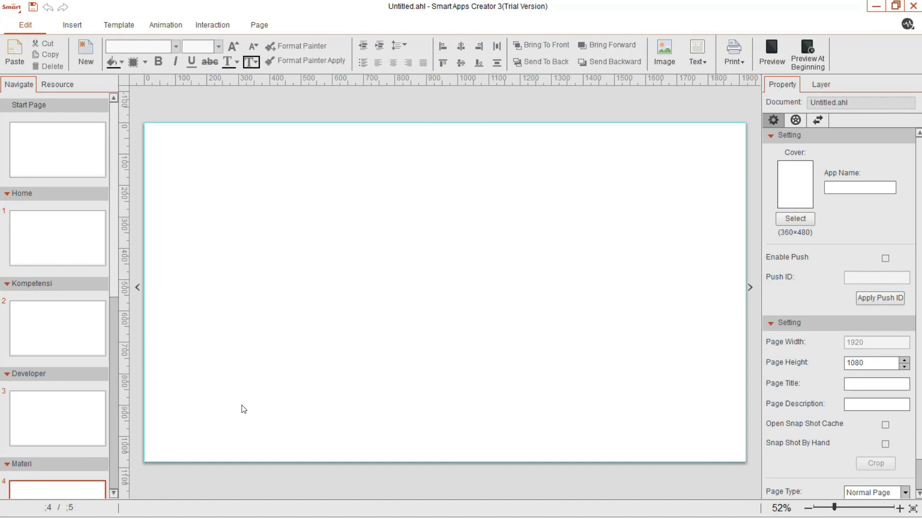
Step: Rename the last section, containing page 5, as Evaluasi
scroll(58, 423, "down", 3)
right_click(46, 412)
left_click(68, 418)
left_click_drag(431, 265, 373, 266)
type("Evaluasi")
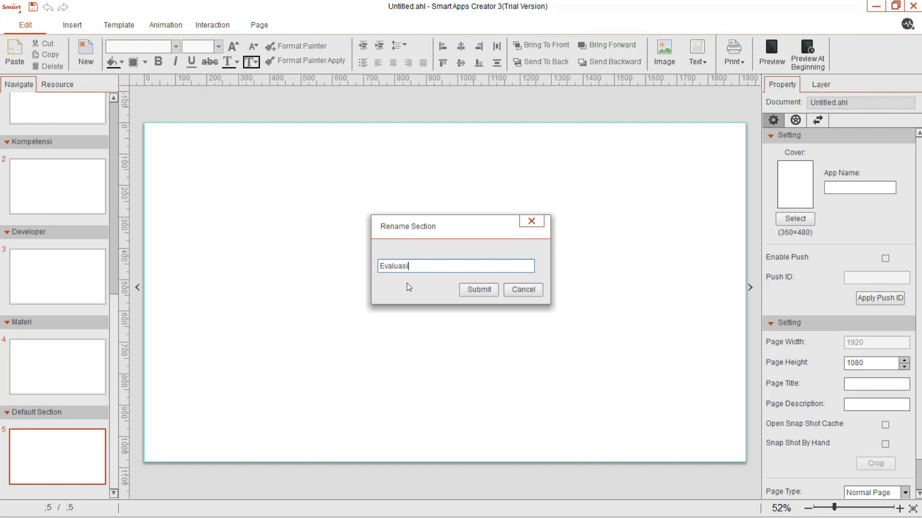
left_click(490, 289)
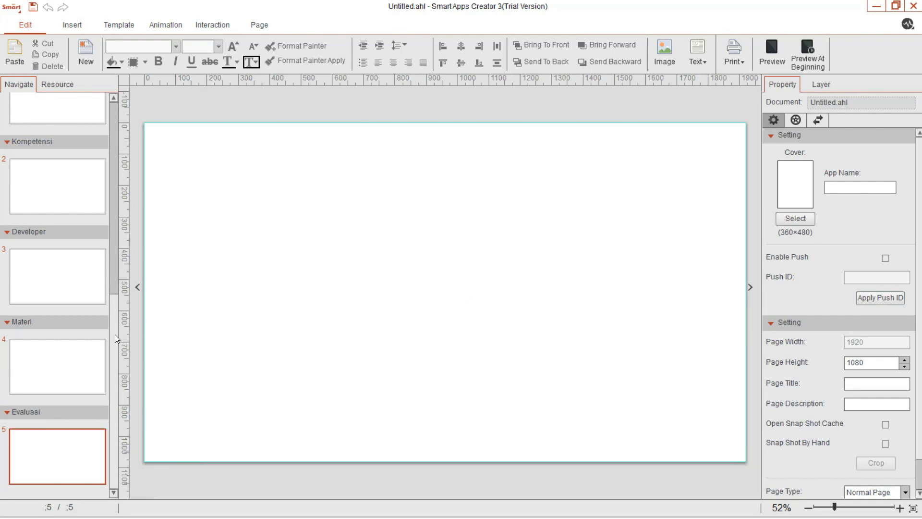
Step: Add four new pages within the Materi section
right_click(93, 347)
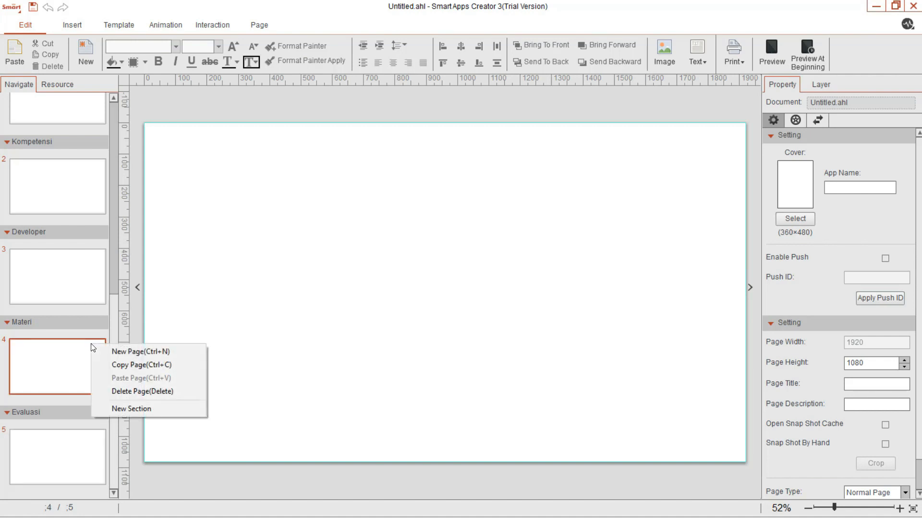
left_click(108, 351)
right_click(87, 359)
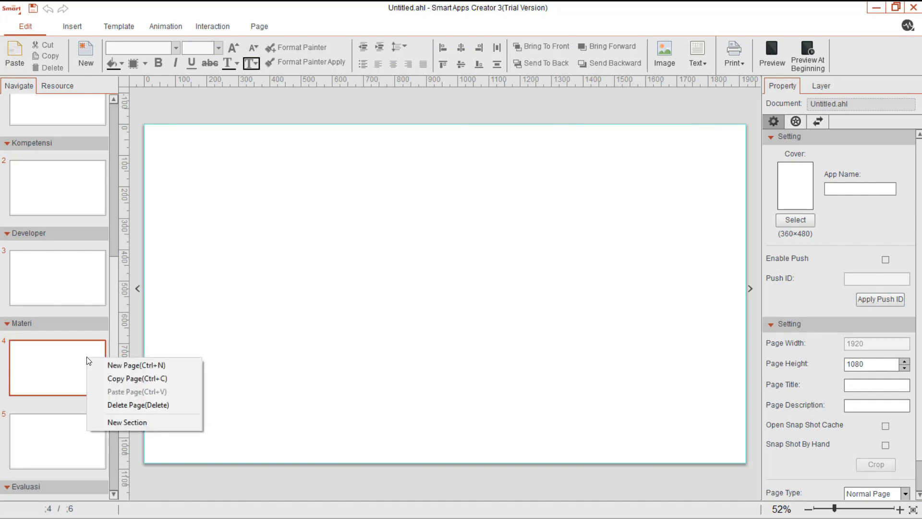
left_click(96, 364)
right_click(82, 363)
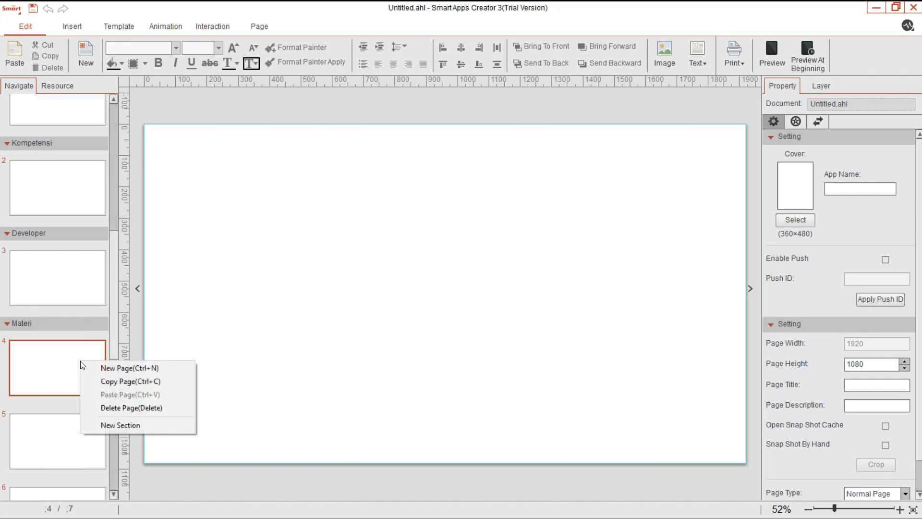
left_click(88, 366)
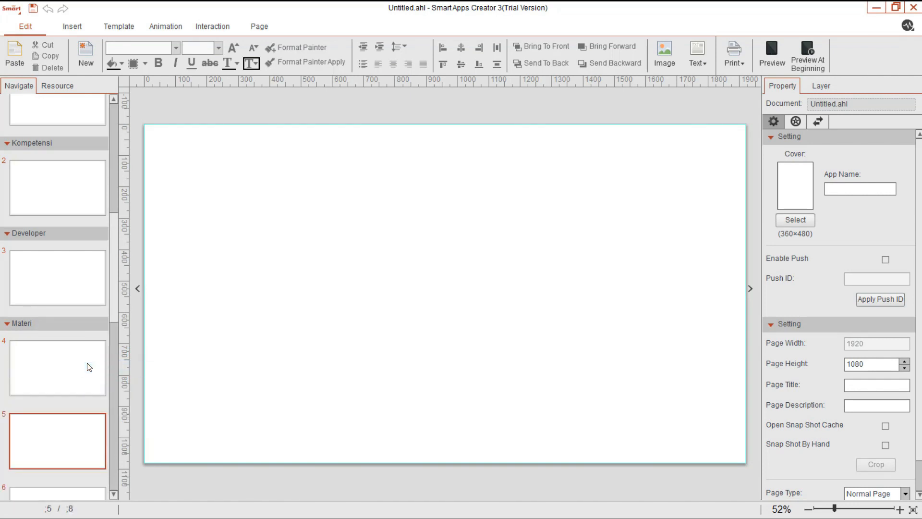
right_click(89, 366)
left_click(98, 371)
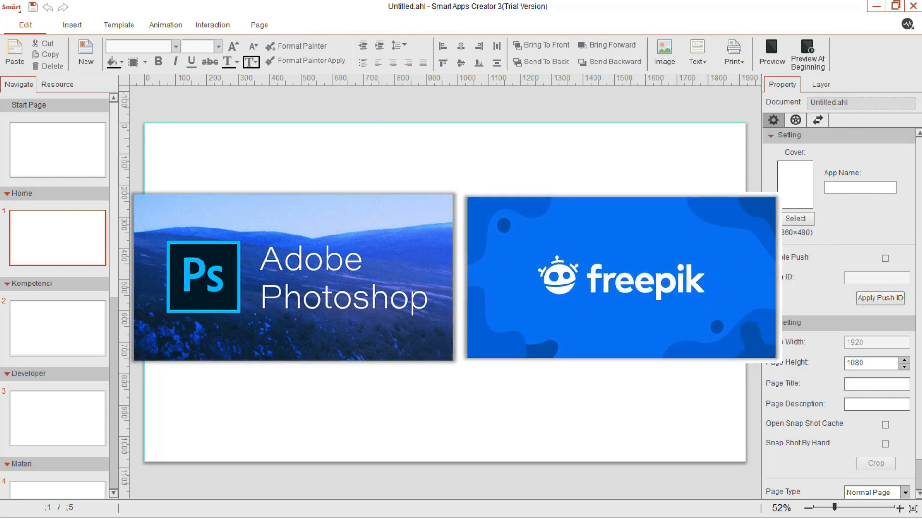
Step: Insert the background-image file from the 4. Resource folder as the Home page's background
right_click(469, 293)
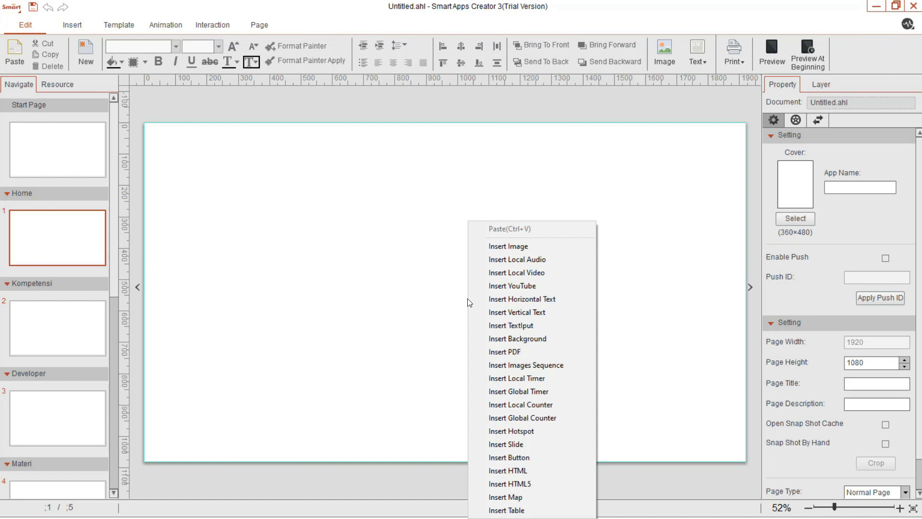
left_click(482, 337)
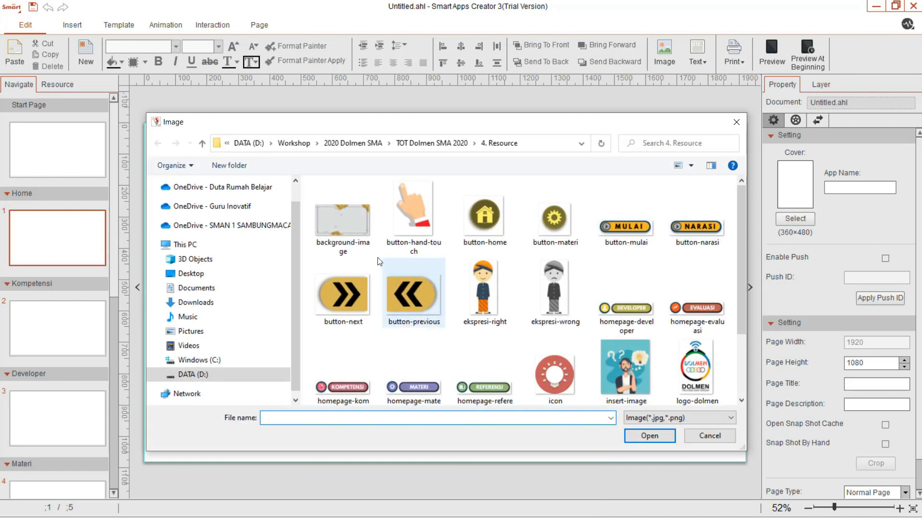
left_click(362, 235)
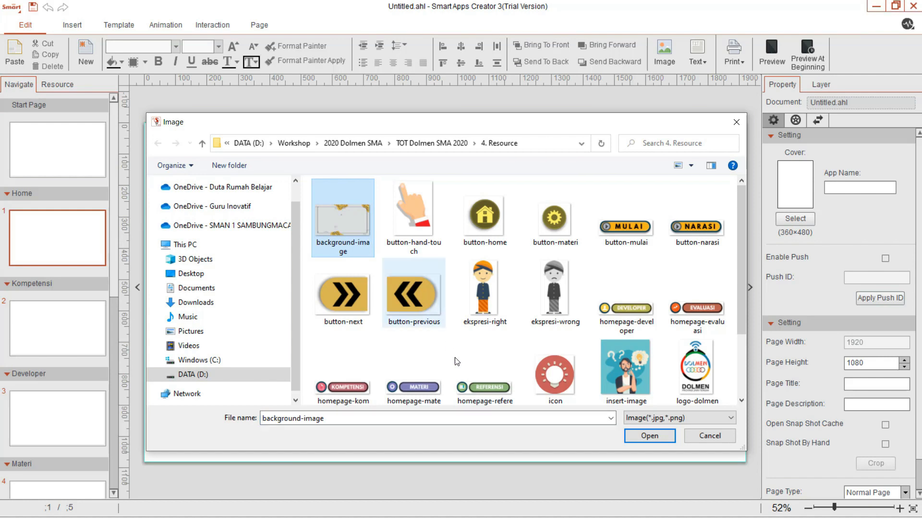
left_click(654, 439)
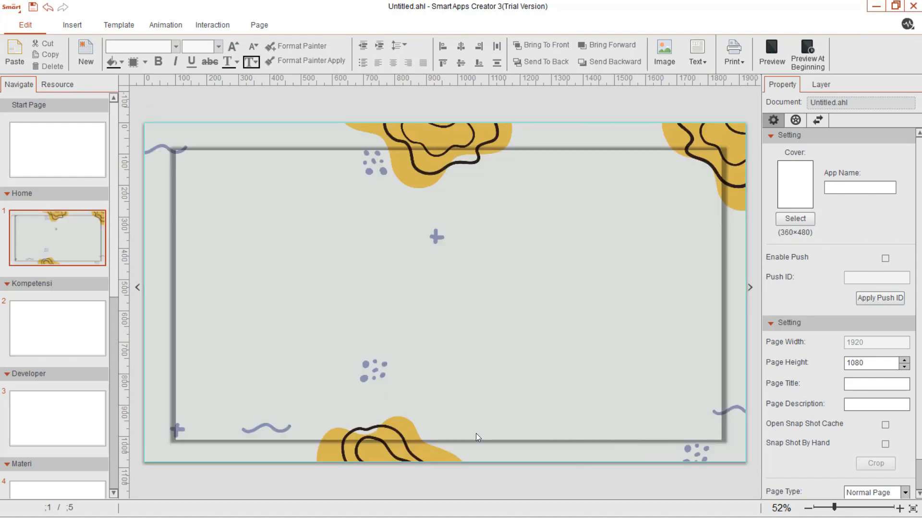
Step: Insert the background-image file as the background of the Kompetensi page
left_click(93, 343)
right_click(319, 317)
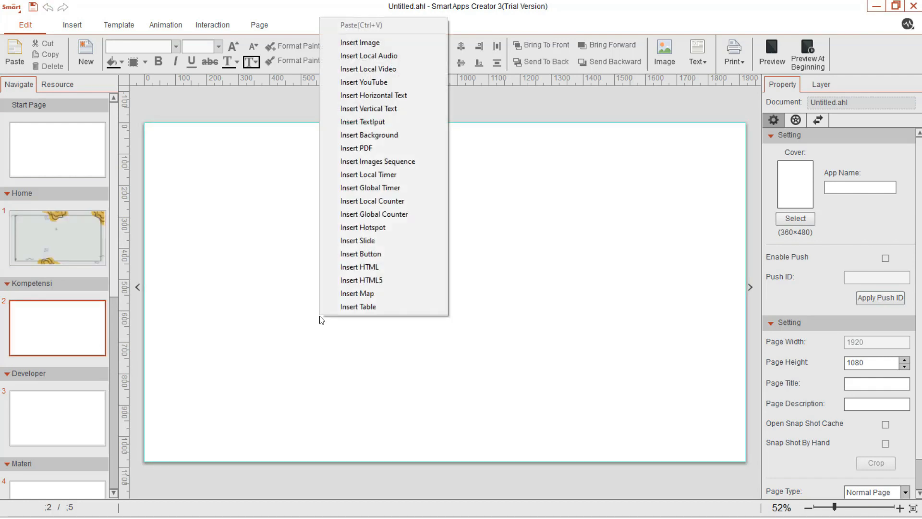
left_click(417, 136)
left_click(364, 212)
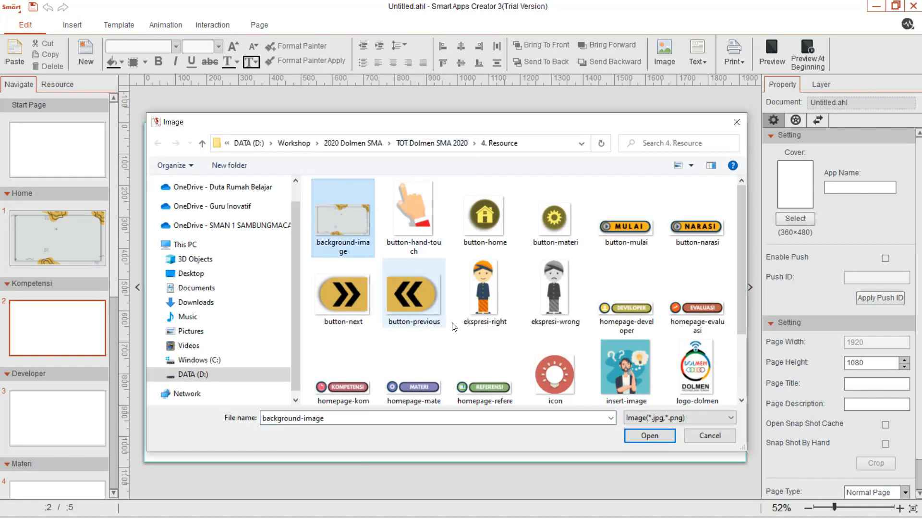
left_click(627, 438)
Step: Insert the background-image file as the background of the Developer page
left_click(100, 427)
right_click(339, 284)
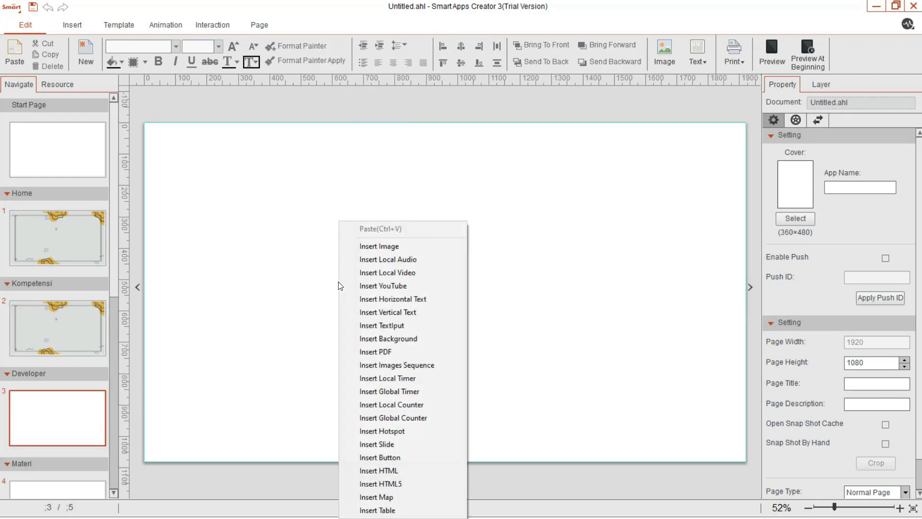
left_click(359, 335)
left_click(343, 220)
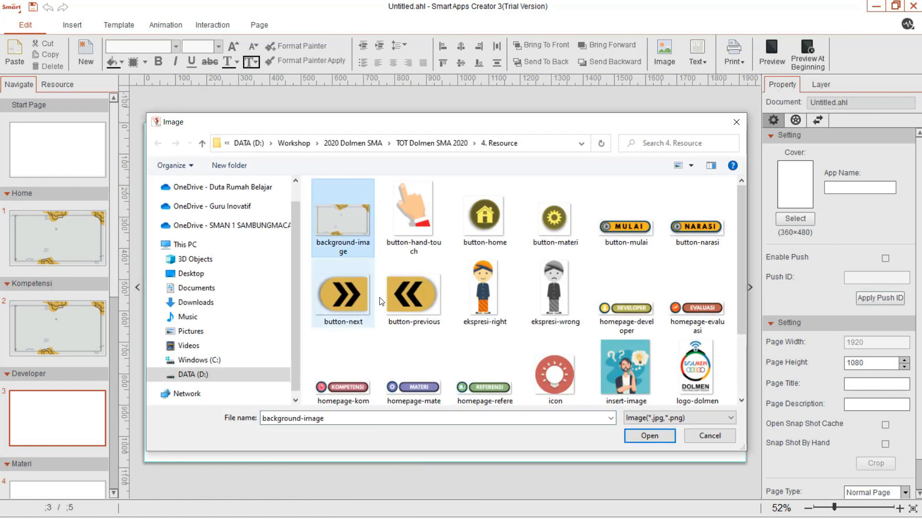
left_click(646, 435)
Step: Insert the background-image file as the background of the Materi page
left_click(78, 490)
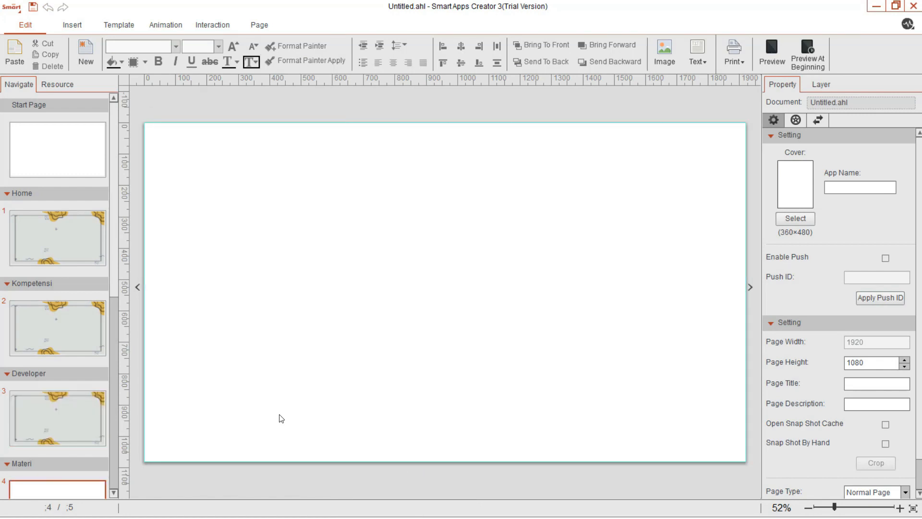
right_click(357, 333)
left_click(466, 150)
left_click(342, 218)
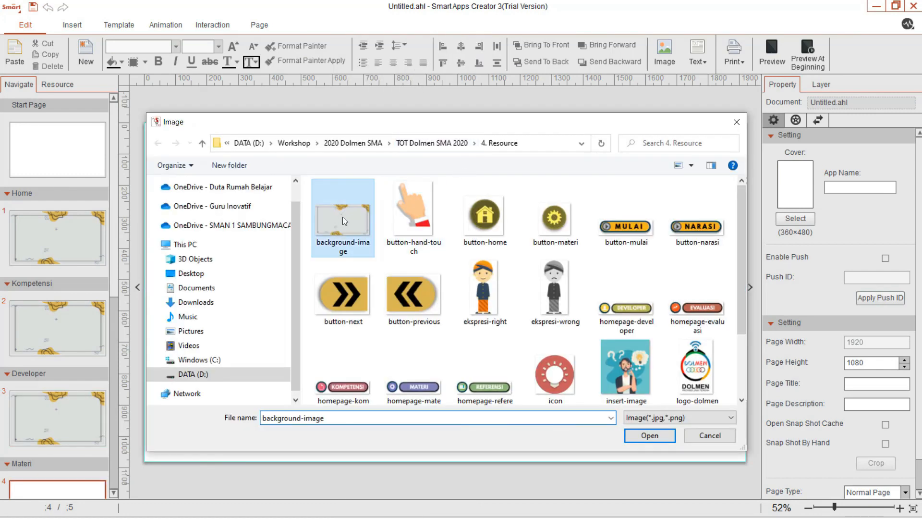
left_click(639, 435)
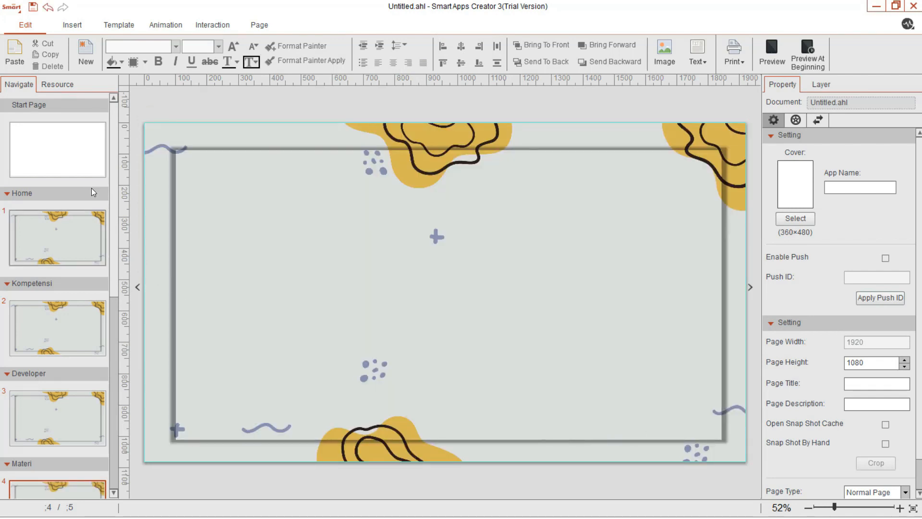
Step: Save the project in the Documents folder under the name Dolmen SMA Android
left_click(20, 8)
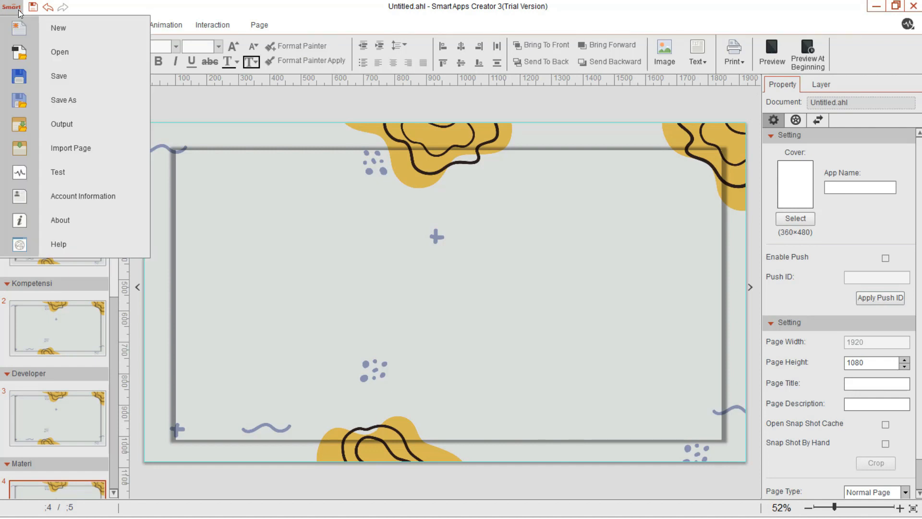
left_click(60, 100)
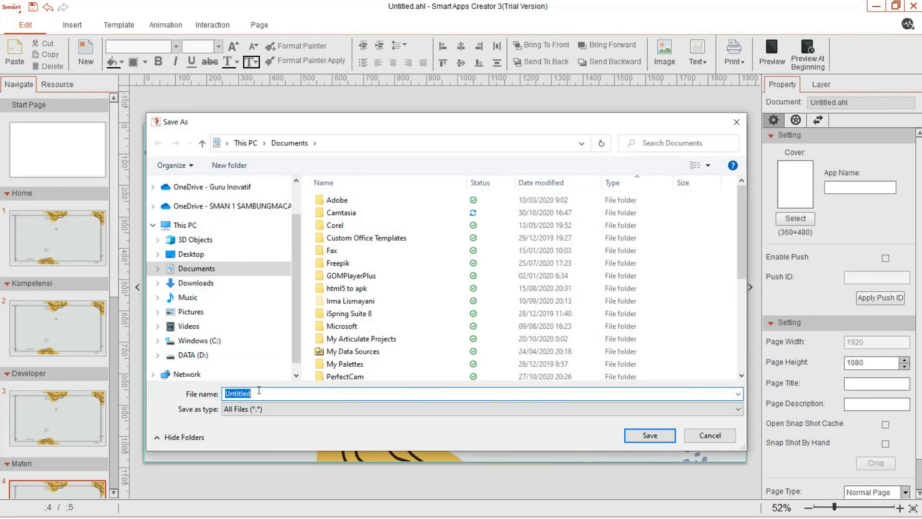
type("Dolmen SMA Android")
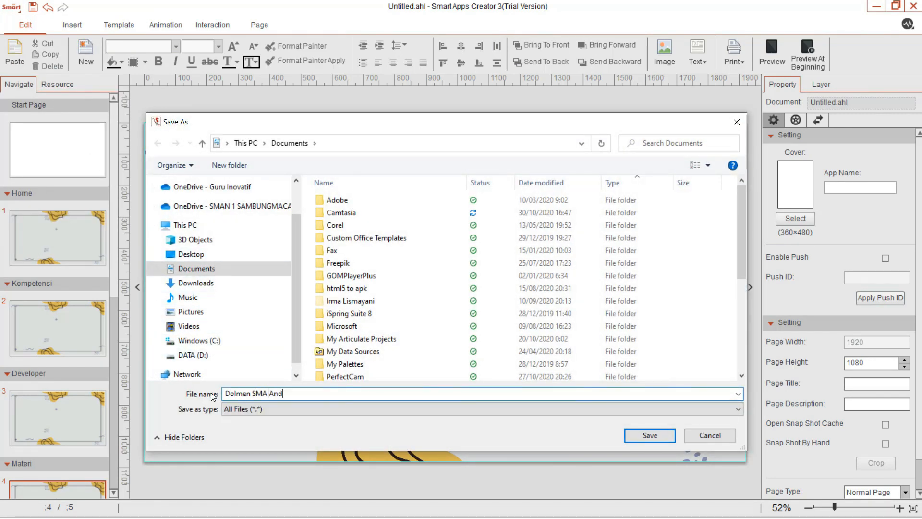
left_click(647, 439)
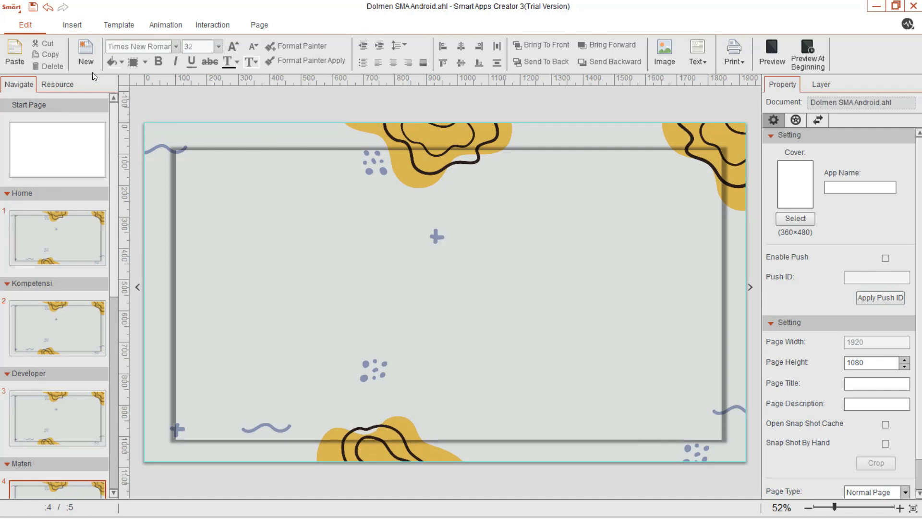
Step: Add a horizontal text box about 938 × 173 px to the Materi page containing the paragraph from "Masalah sosial dapat didefinisikan" to "periode sejarah."
left_click(81, 25)
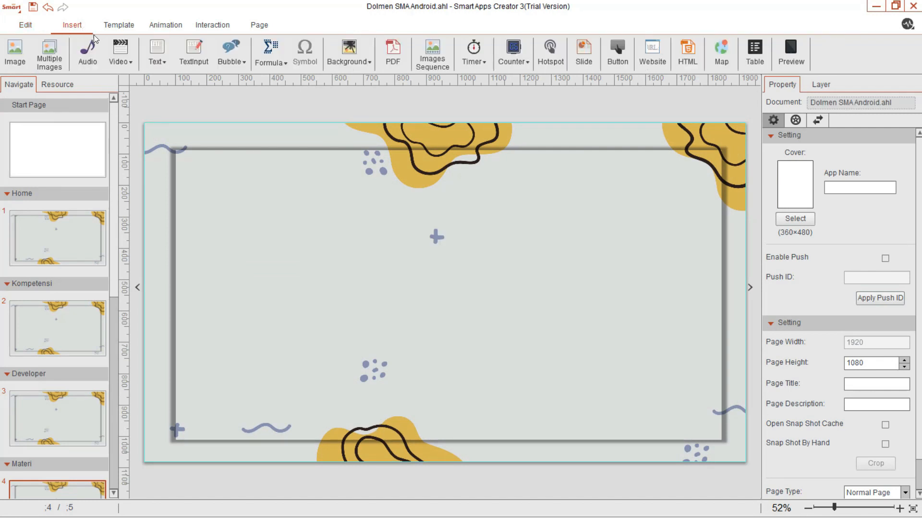
left_click(143, 64)
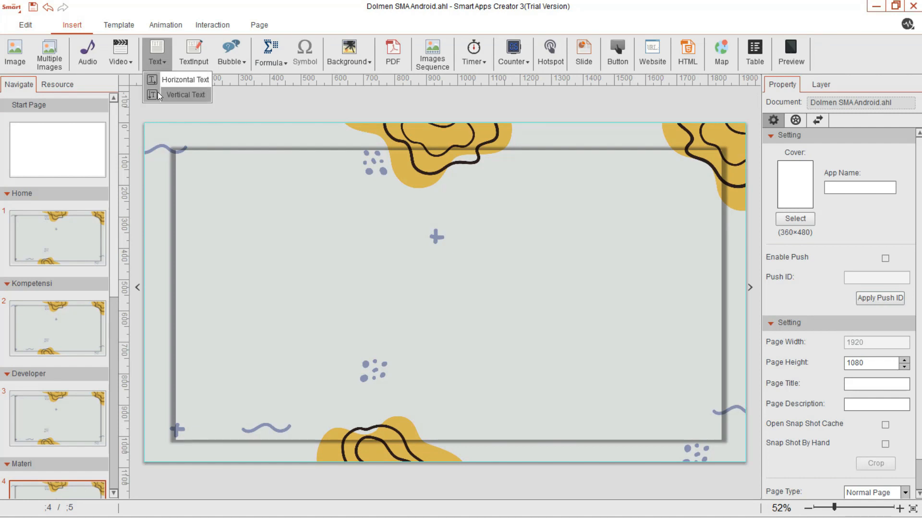
left_click(203, 88)
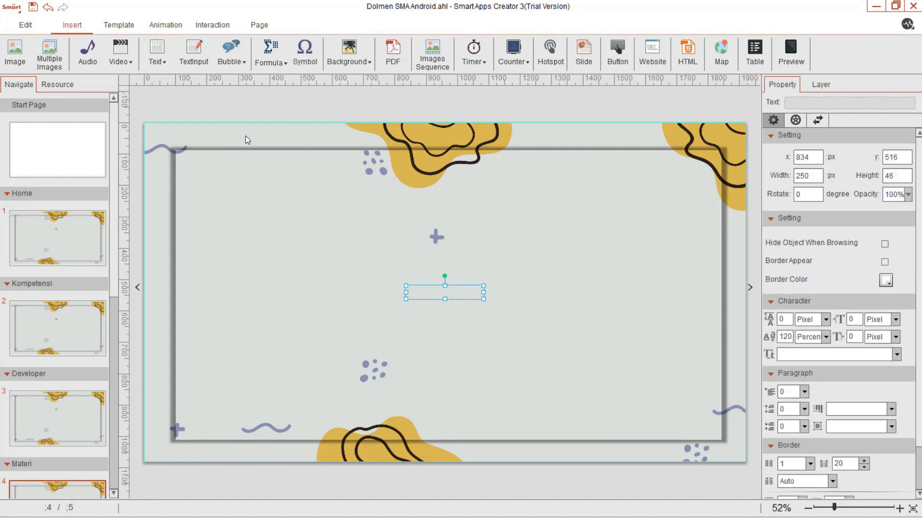
left_click_drag(484, 298, 509, 338)
double_click(504, 311)
type("Masalah sosial dapat didefinisikan sebagai kondisi sosial yang dipandang m")
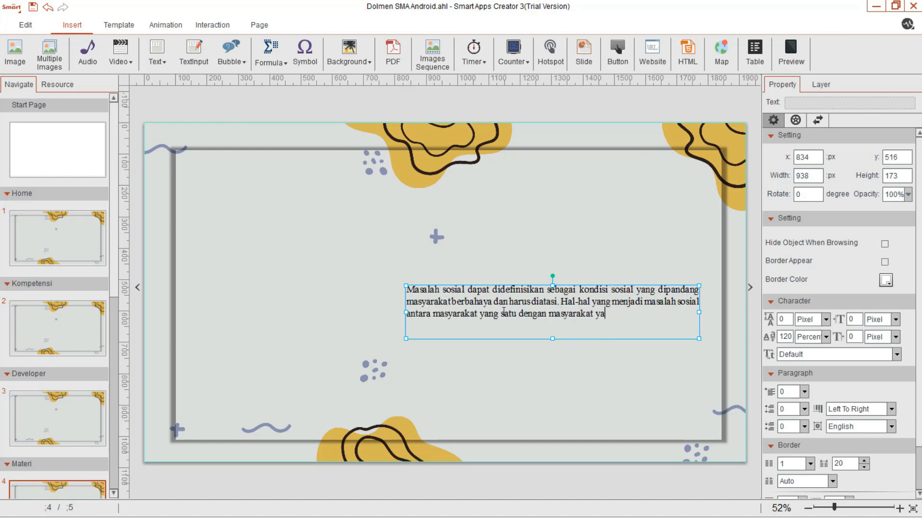
Step: Format the whole Masalah sosial paragraph in Poppins, size 40, aligned right
key("ctrl+a")
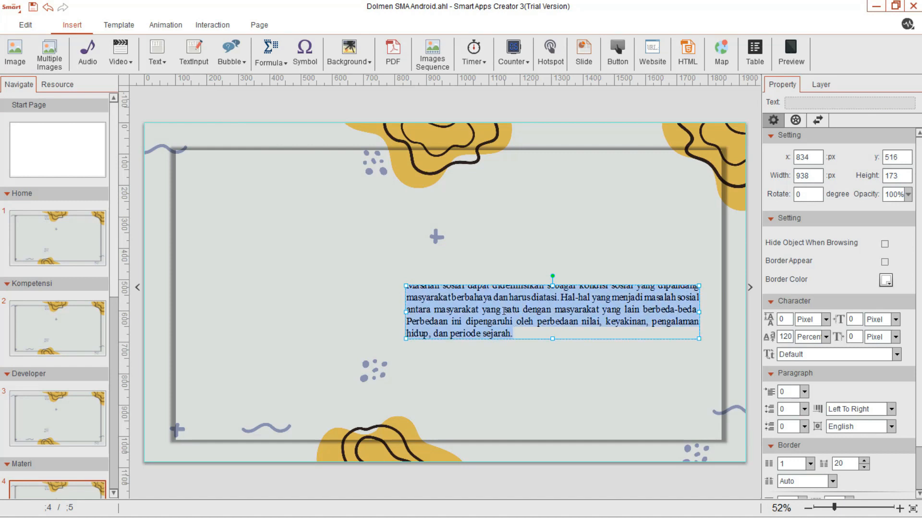
left_click(561, 236)
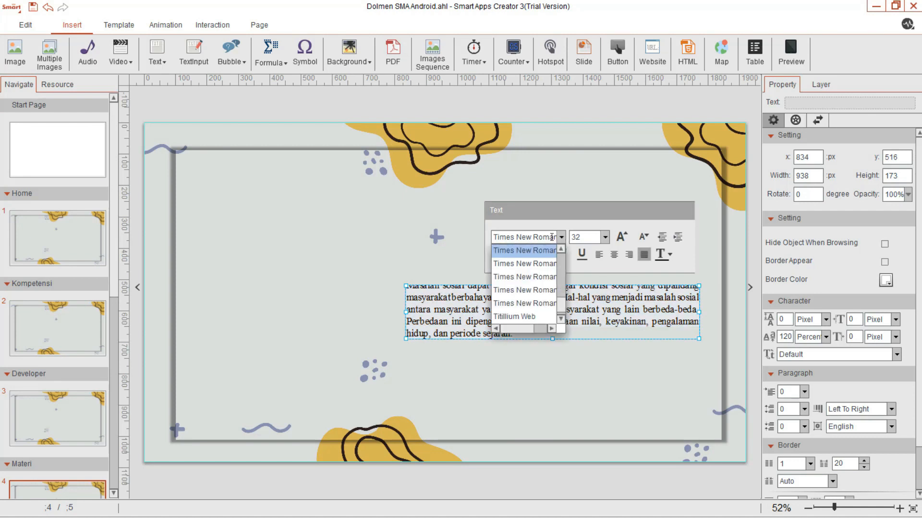
left_click(551, 237)
type("po")
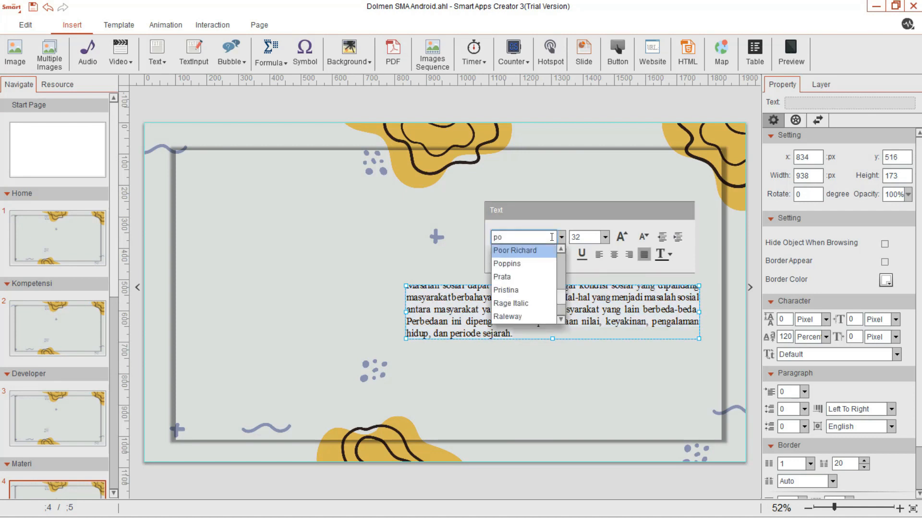
left_click(541, 261)
left_click(604, 237)
left_click(588, 275)
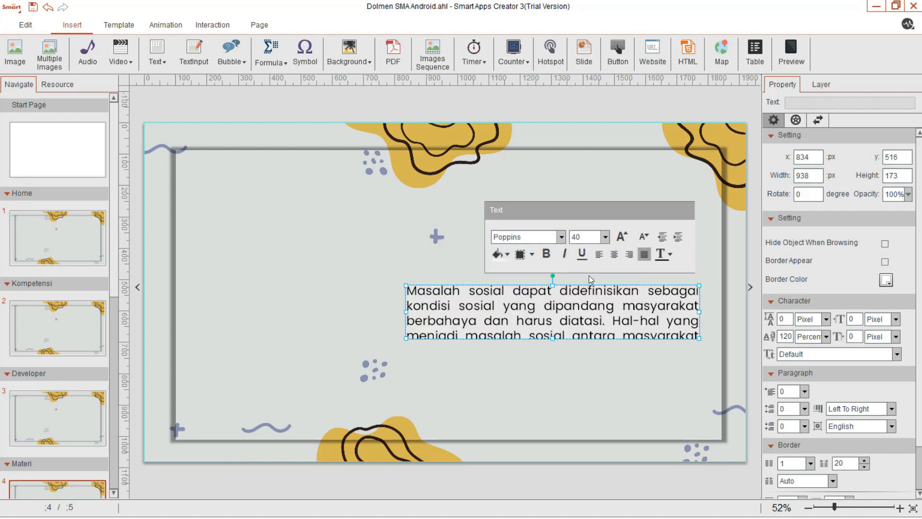
left_click(629, 254)
Step: Resize the paragraph's text box to about 810 × 511 px and place it in the left half of the frame at about x 157, y 324
left_click_drag(550, 338, 545, 253)
left_click_drag(553, 387, 341, 371)
left_click_drag(487, 305, 446, 305)
left_click_drag(320, 370, 323, 389)
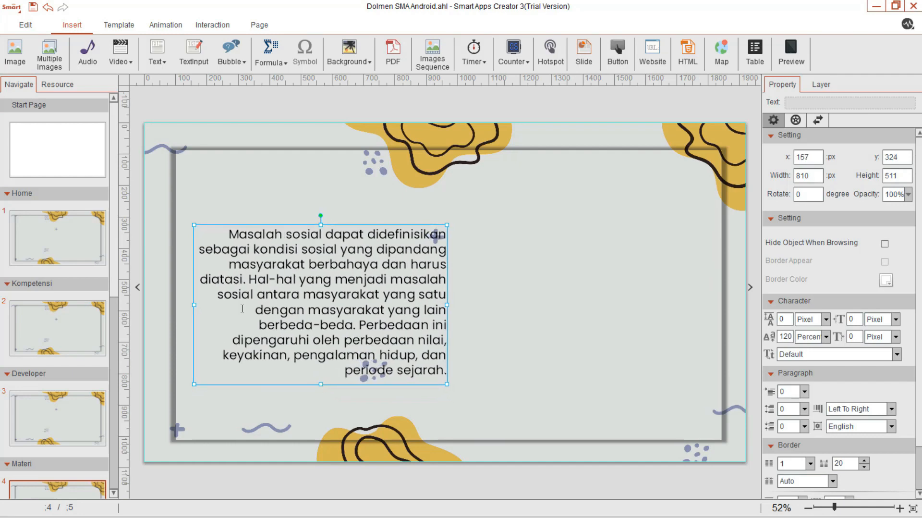
left_click(144, 123)
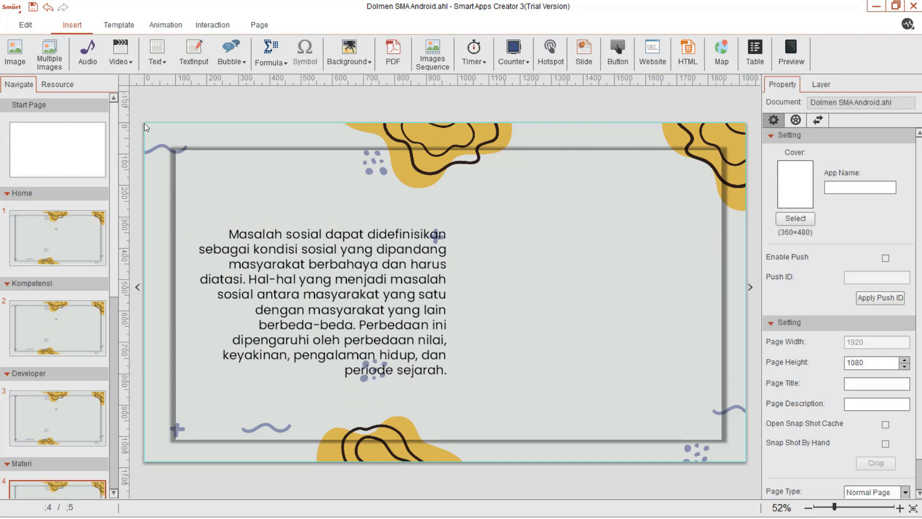
Step: Insert the insert-image picture on the Materi page and fit it into the right half of the frame, beside the paragraph
left_click(19, 61)
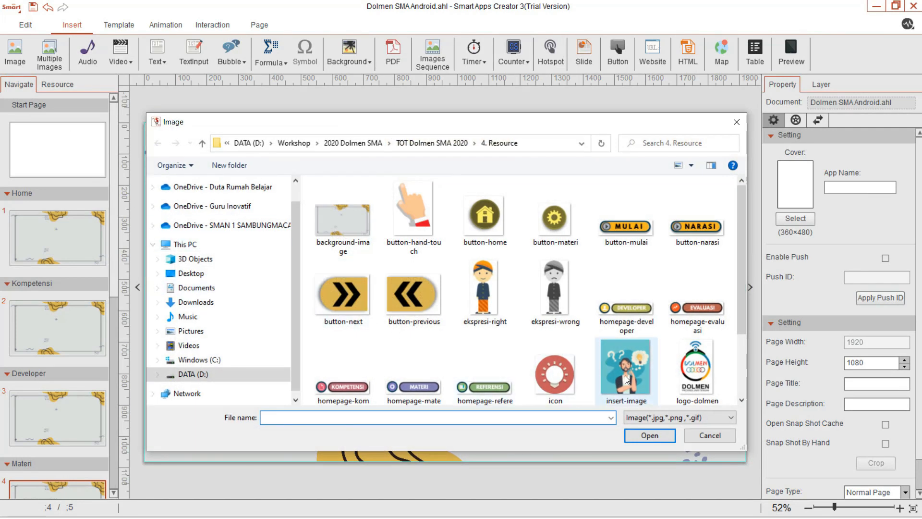
left_click(626, 379)
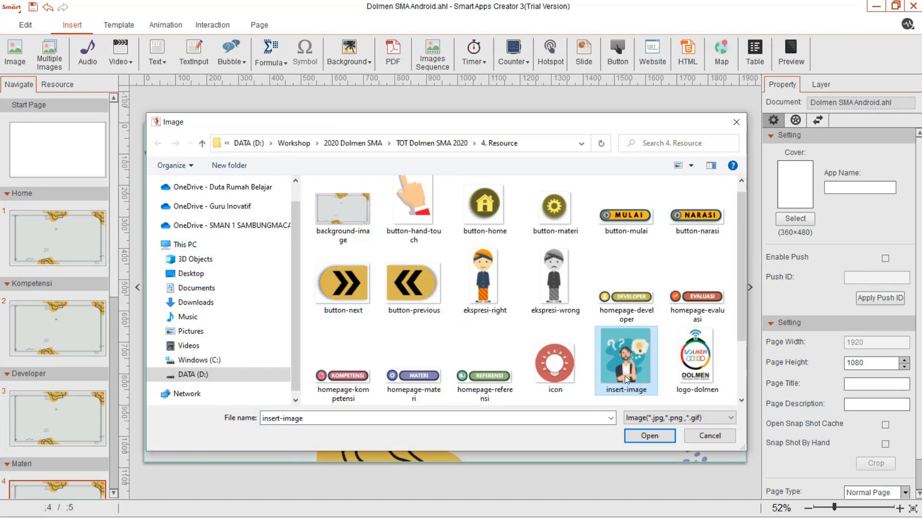
left_click(632, 432)
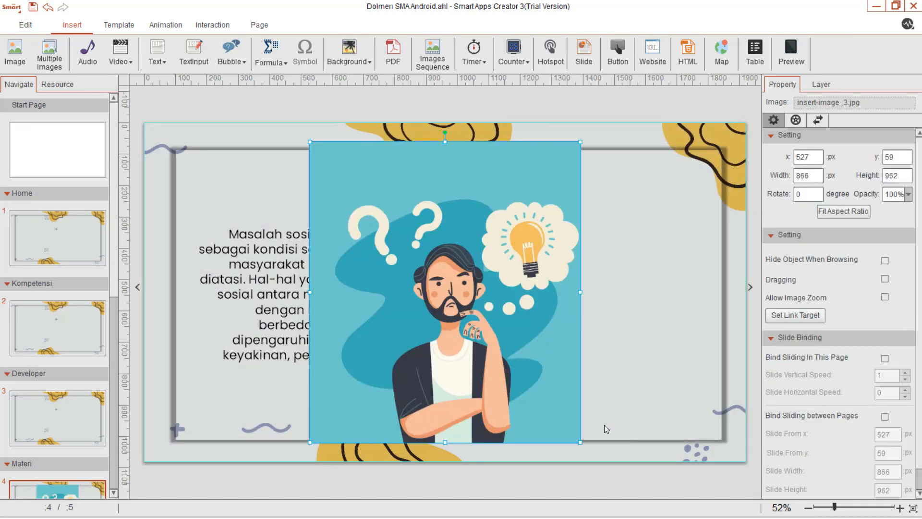
left_click_drag(567, 400, 707, 410)
left_click_drag(452, 452, 473, 437)
left_click(146, 128)
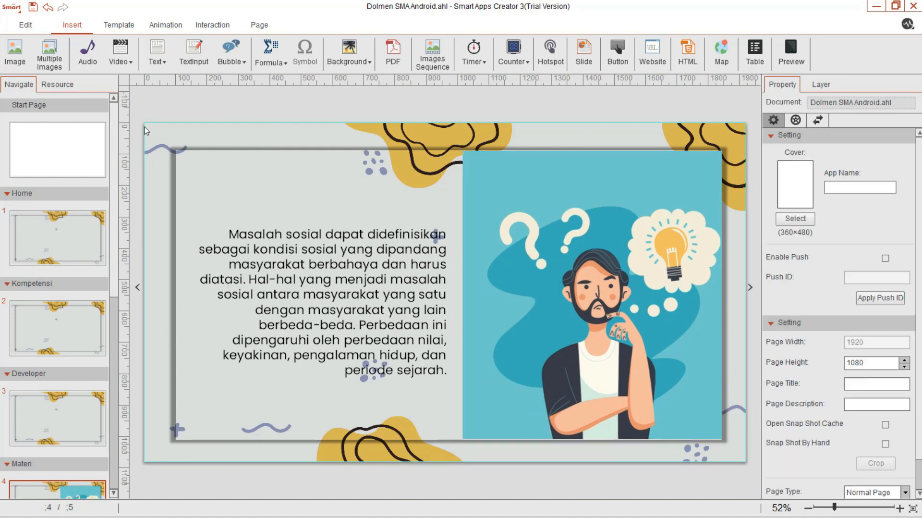
Step: Paste a copy of the Materi page, and on the original insert a button that uses the button-next image
key("ctrl+v")
left_click(617, 52)
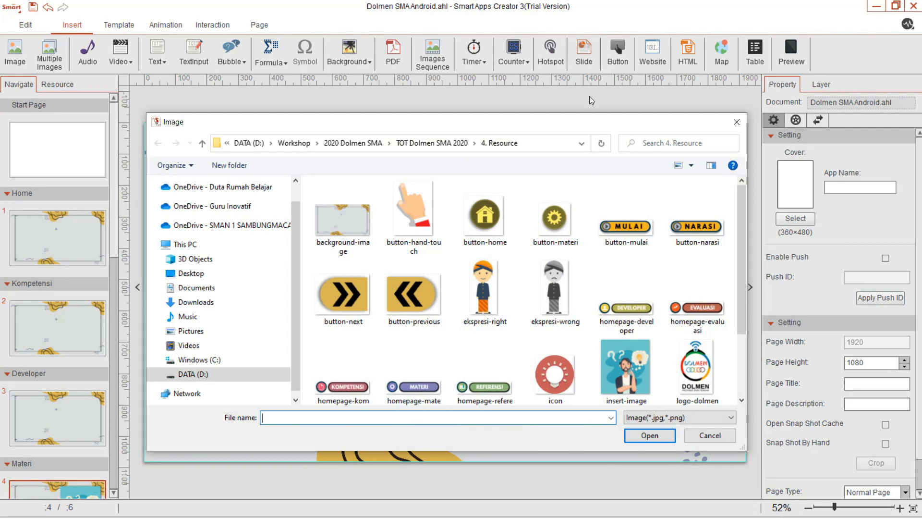
left_click(353, 272)
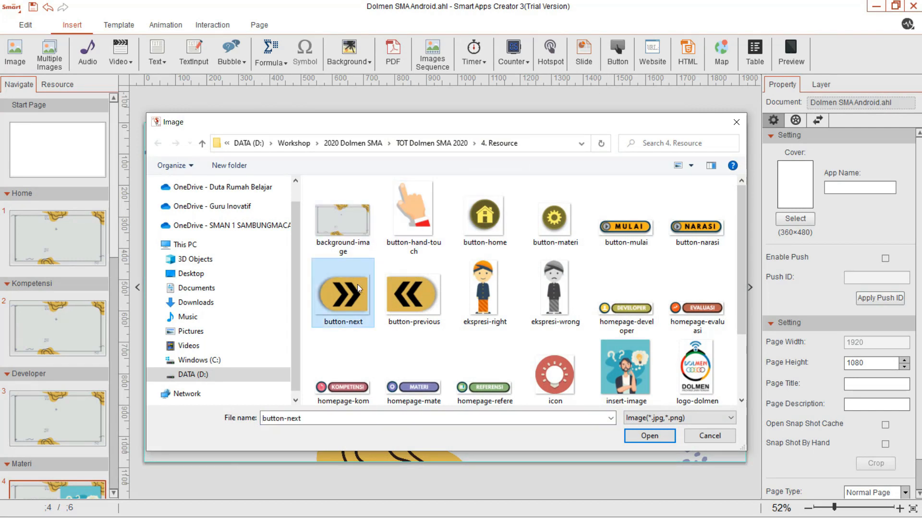
left_click(645, 436)
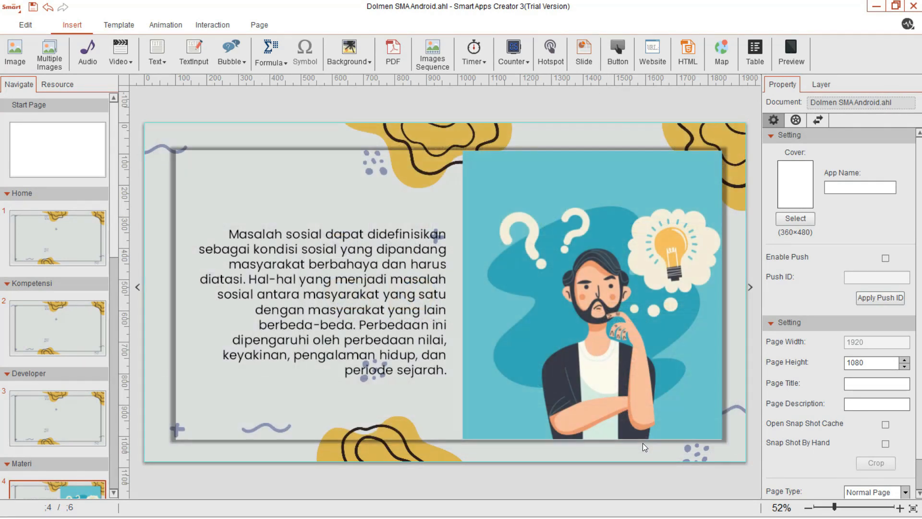